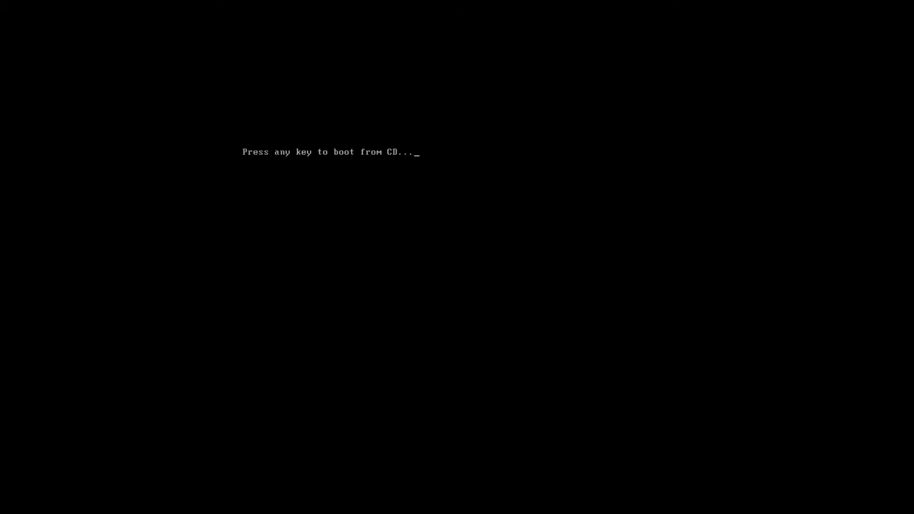
Open My Computer and start the VMware Tools installer from the D: drive
key(Return)
key(Return)
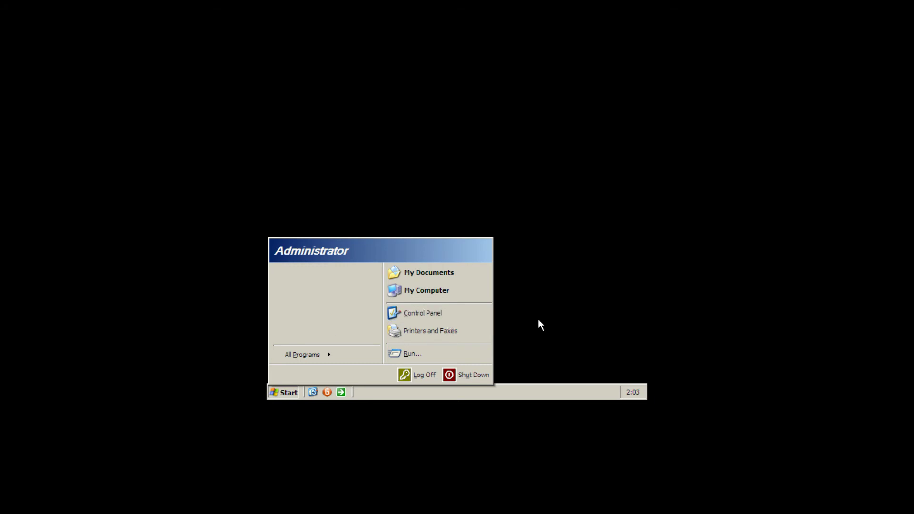
click(295, 391)
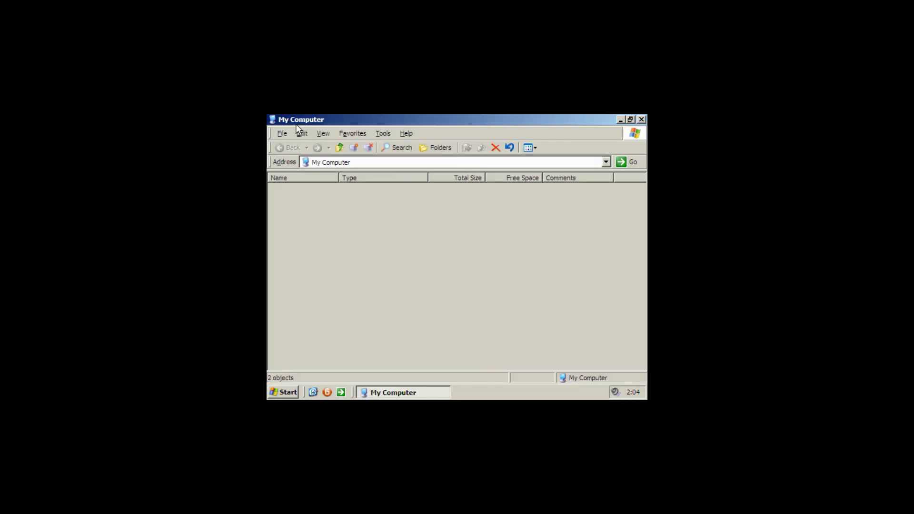
double_click(313, 242)
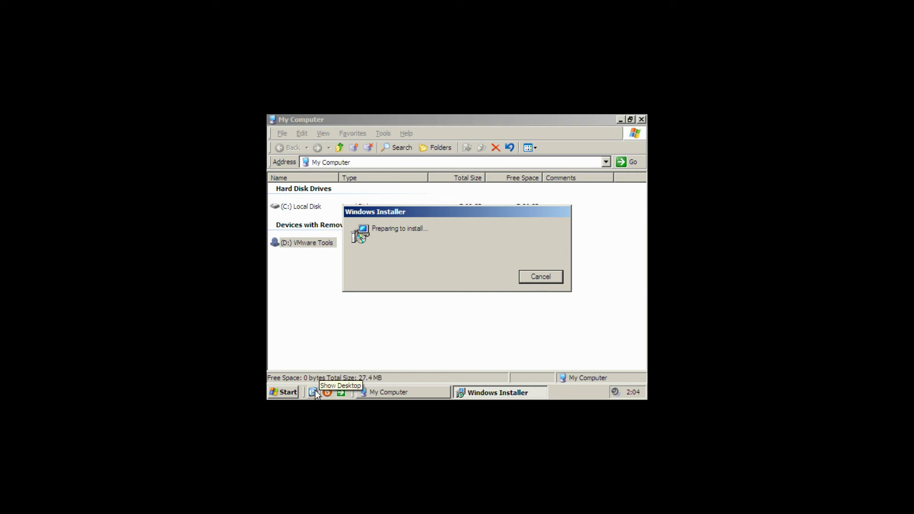
Run winver to view the Windows version details and close the About Windows window
click(292, 393)
mouse_move(299, 357)
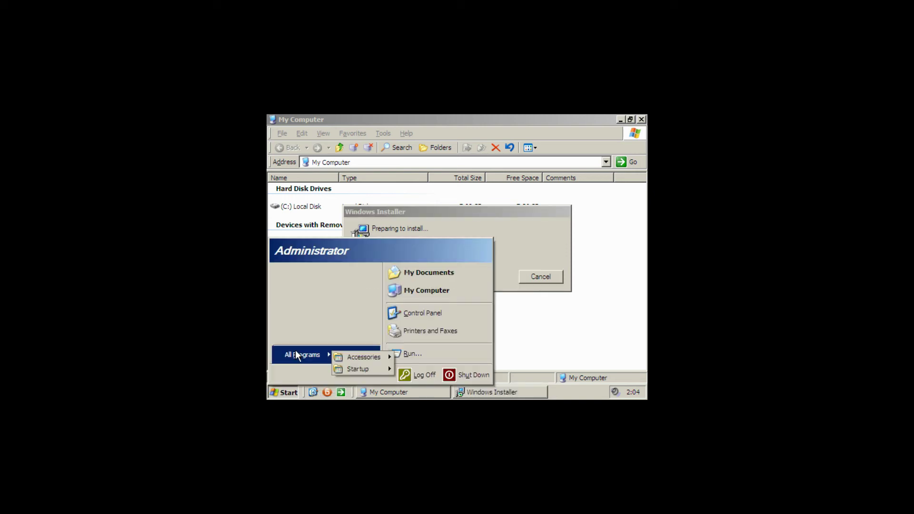
mouse_move(373, 359)
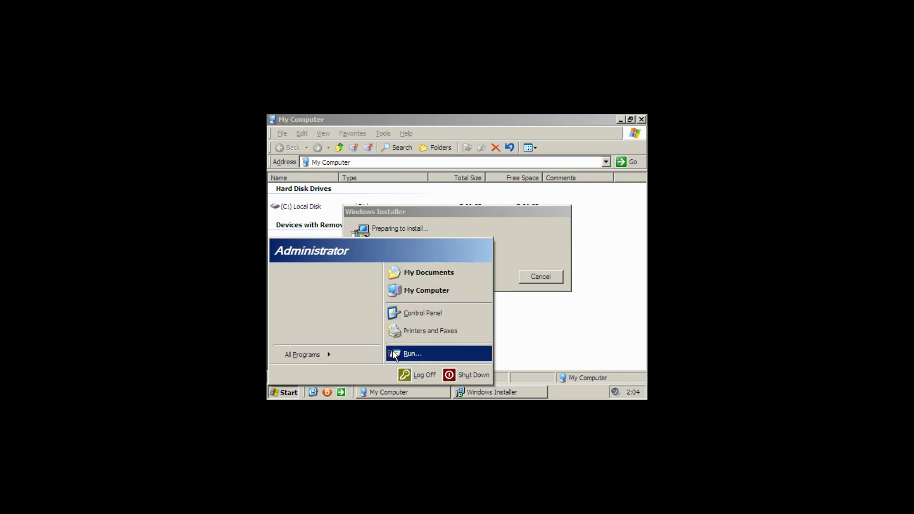
click(399, 349)
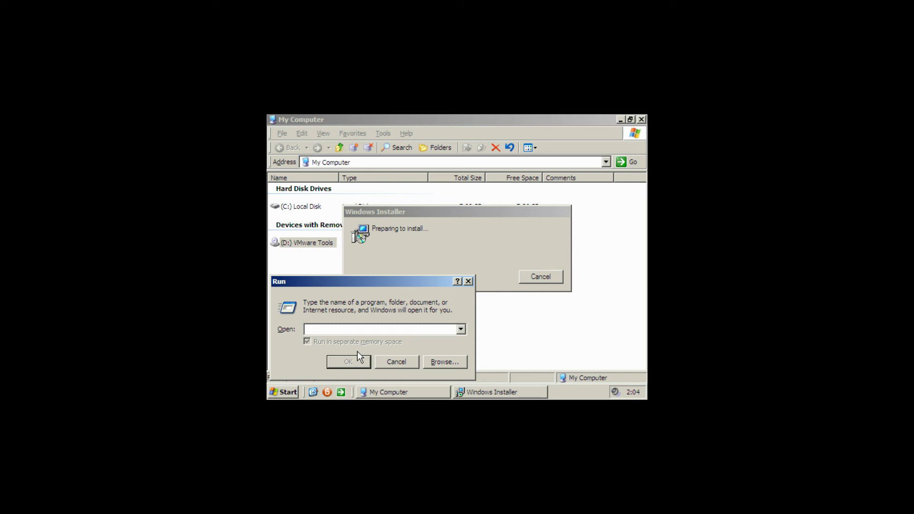
text(regedit)
key(Return)
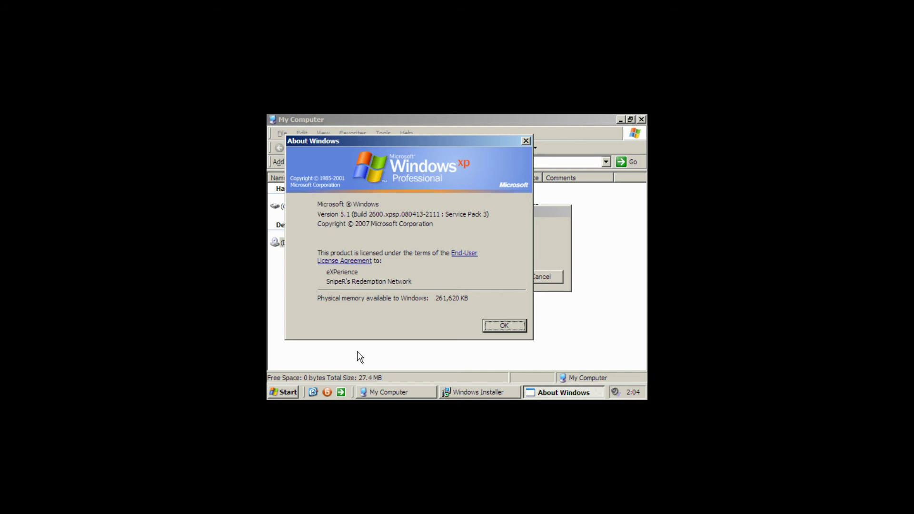
key(Return)
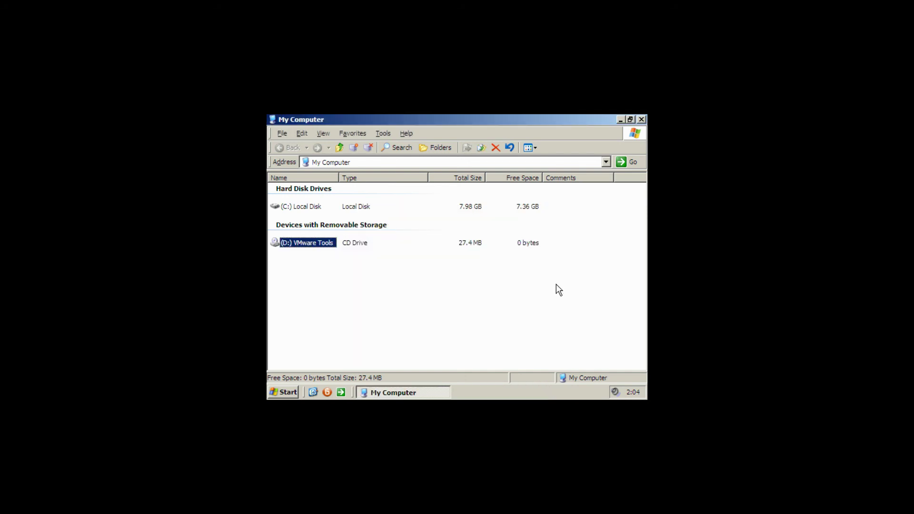
Choose a Custom VMware Tools setup, including VMware Device Drivers with all subfeatures and the WYSE Multimedia Redirector on the local hard drive
click(527, 345)
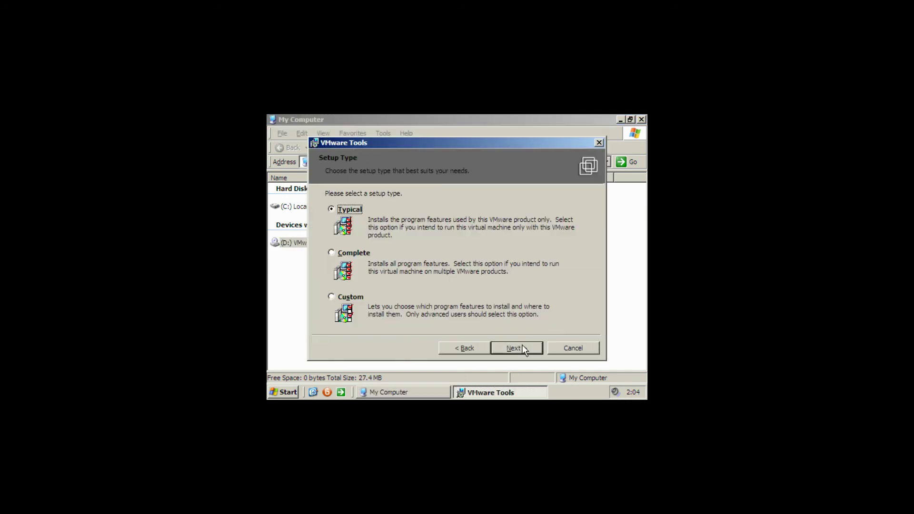
click(346, 296)
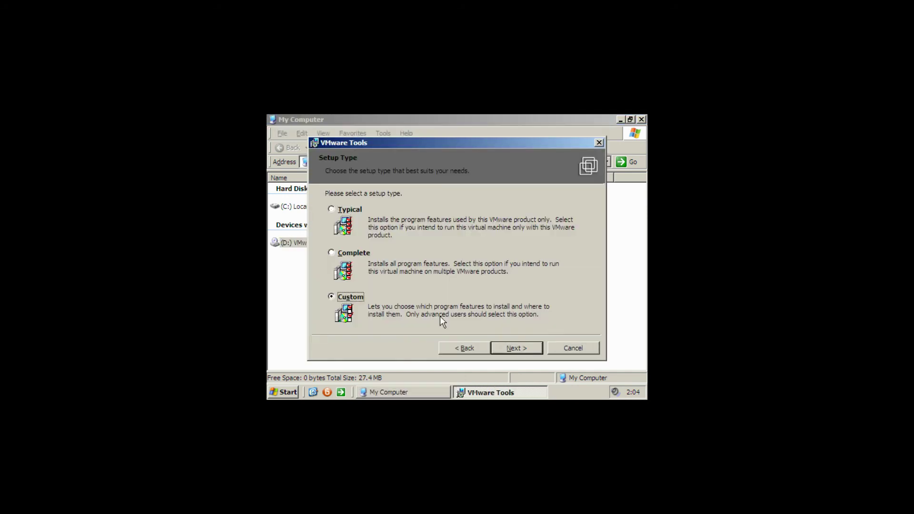
click(504, 341)
click(346, 220)
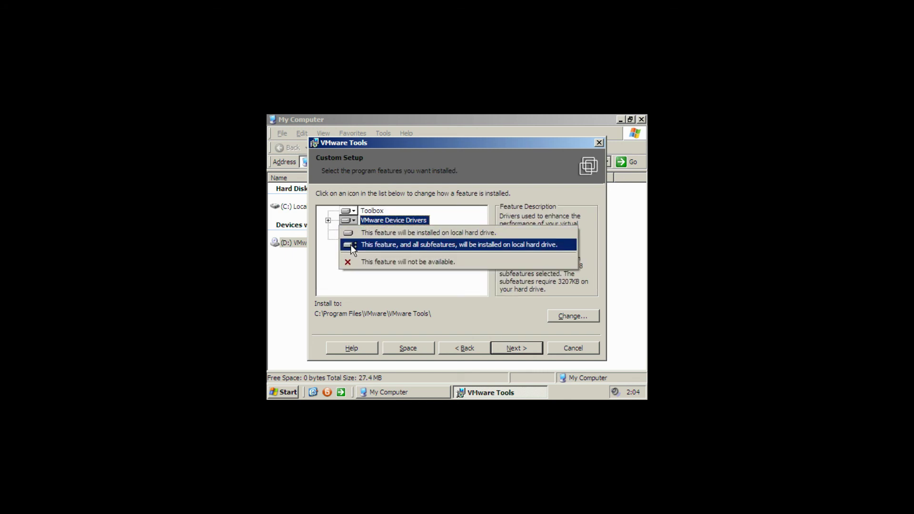
click(348, 244)
click(342, 239)
click(352, 264)
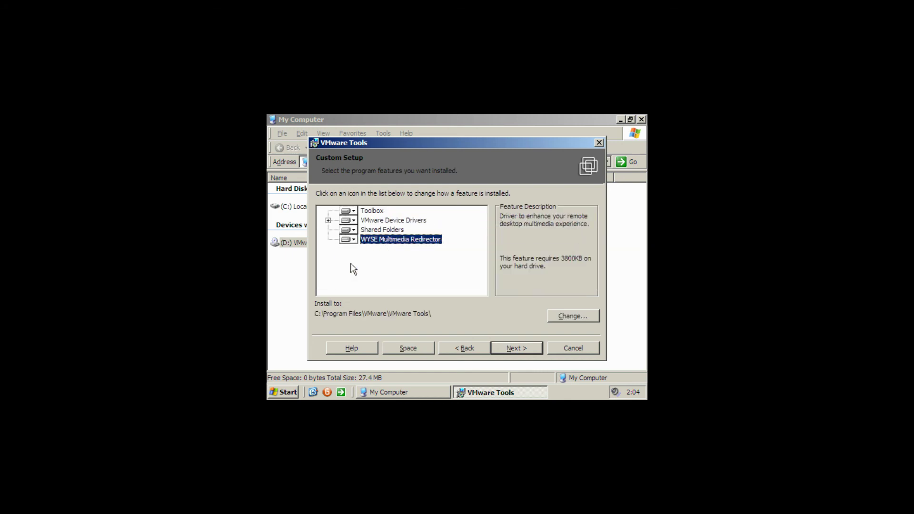
Install the selected VMware Tools features and restart Windows to complete the setup
click(522, 346)
click(522, 344)
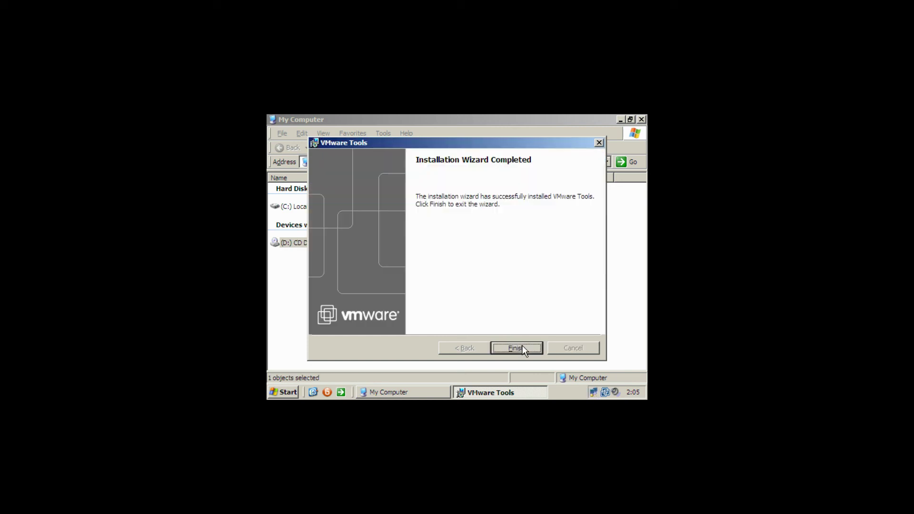
click(522, 346)
click(412, 214)
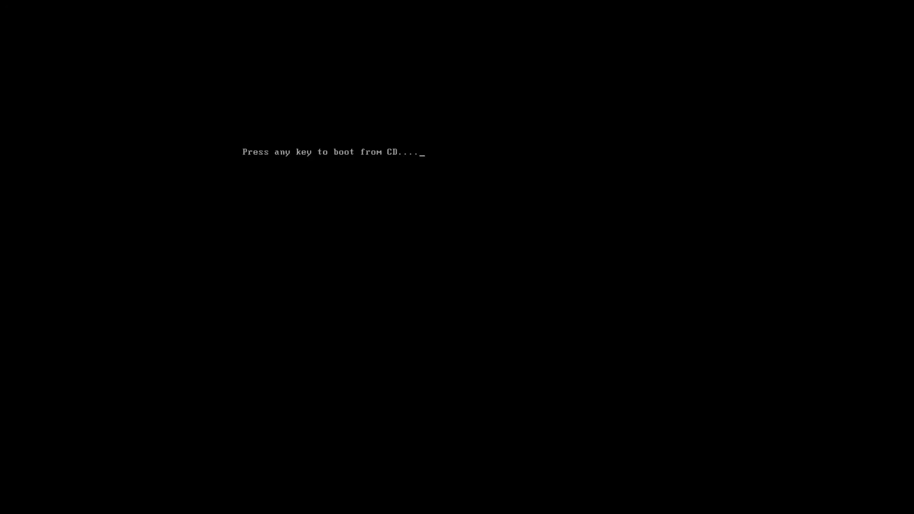
key(Return)
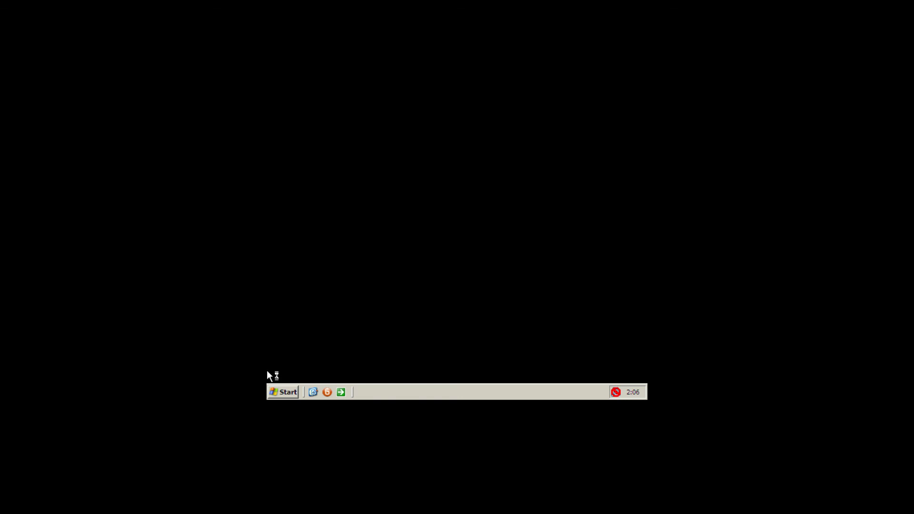
Examine the devices, script events and shared folders settings in VMware Tools Properties, leaving without changes
right_click(617, 391)
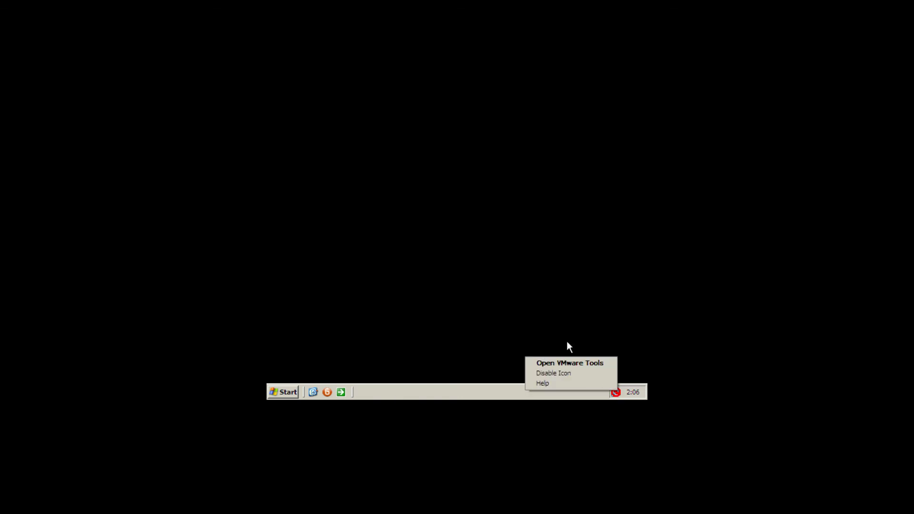
click(536, 364)
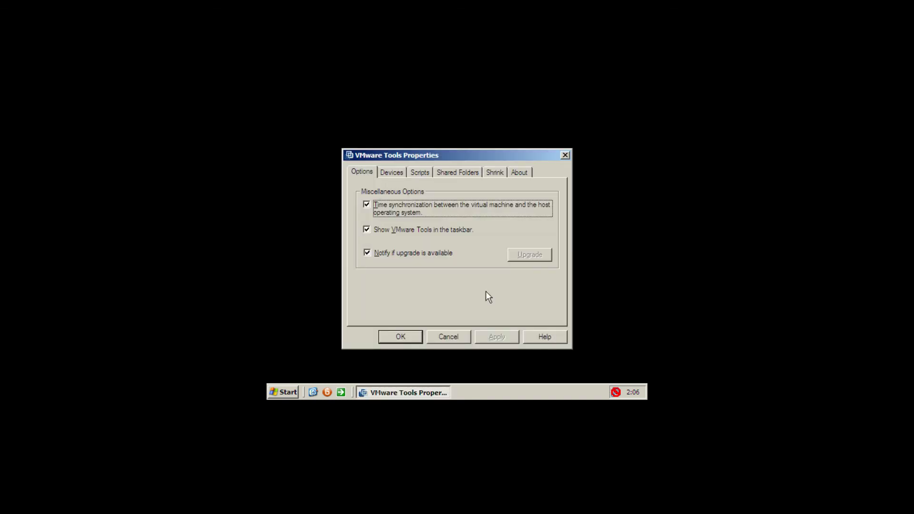
click(390, 174)
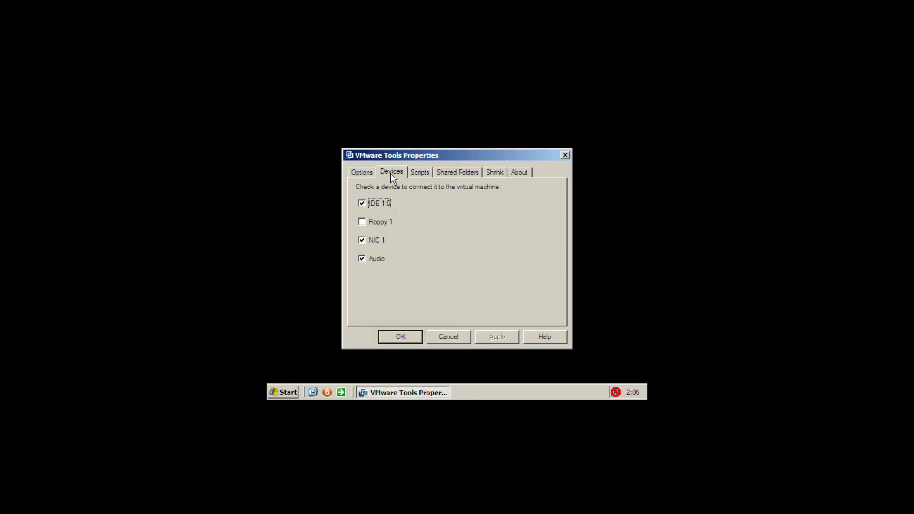
click(428, 178)
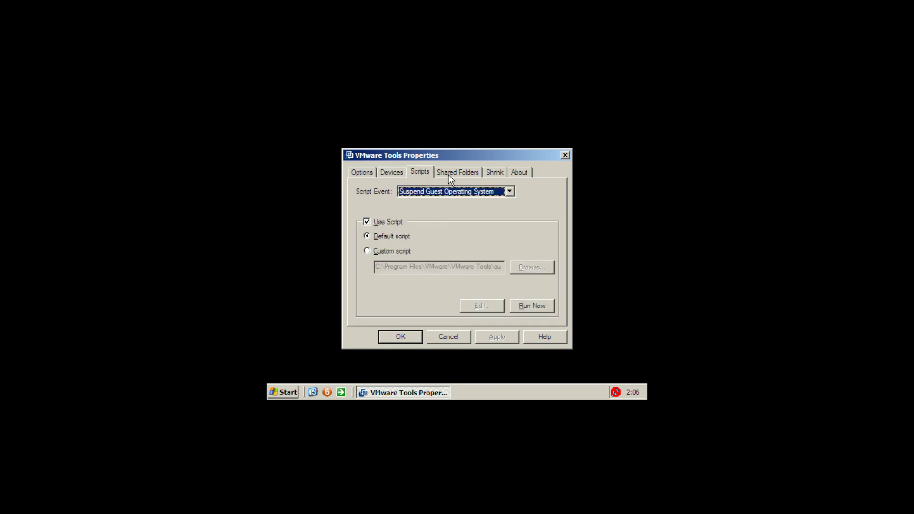
click(450, 175)
click(421, 172)
click(439, 190)
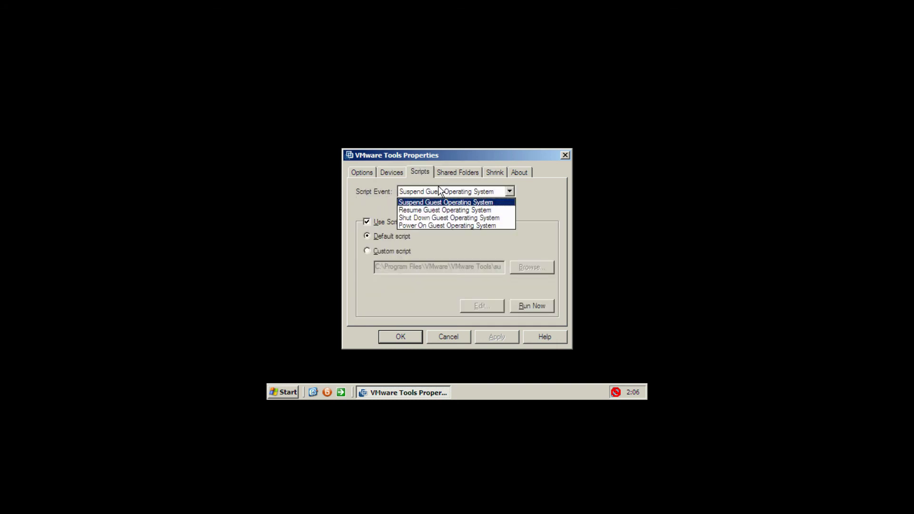
click(439, 186)
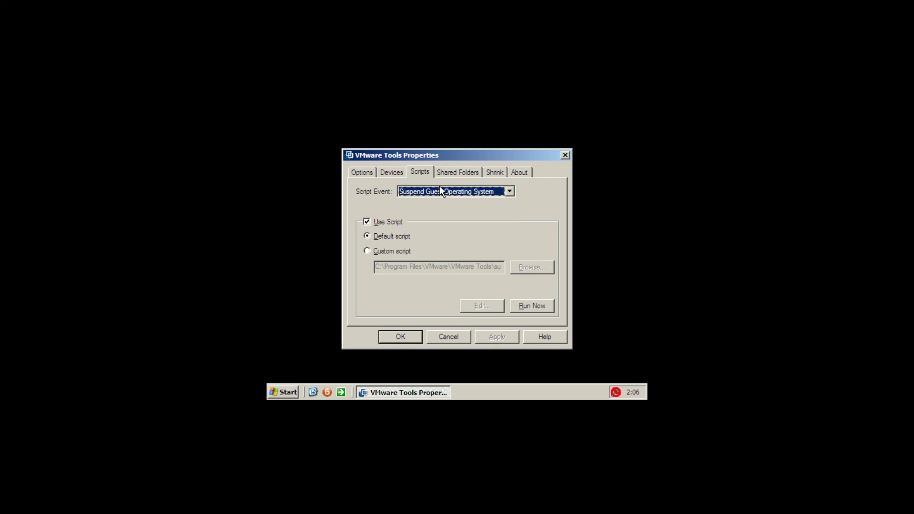
click(444, 332)
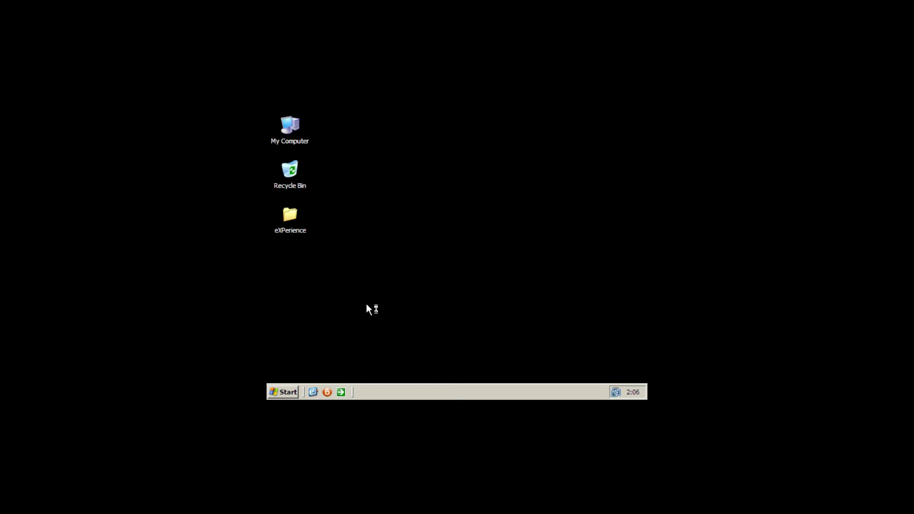
key(super+e)
click(641, 119)
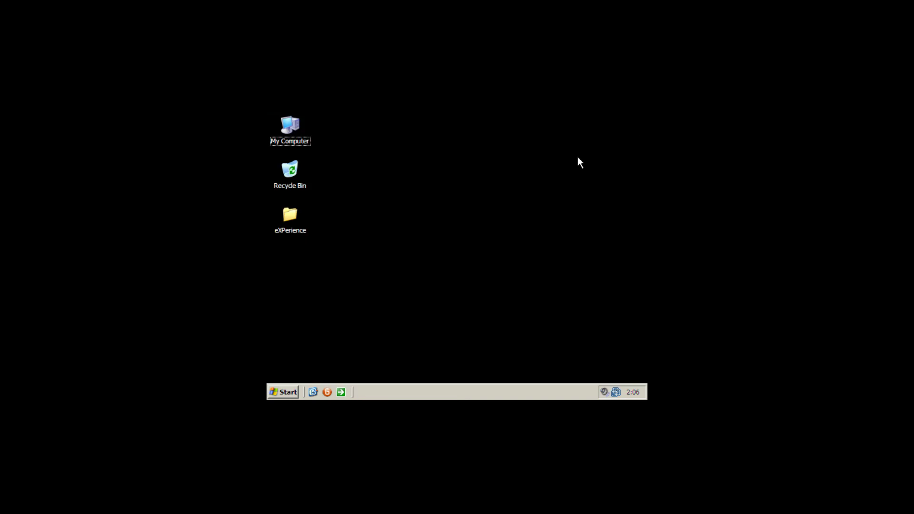
Open the desktop's display settings, set the screen resolution to 800 by 600 pixels and keep it
right_click(451, 231)
click(472, 305)
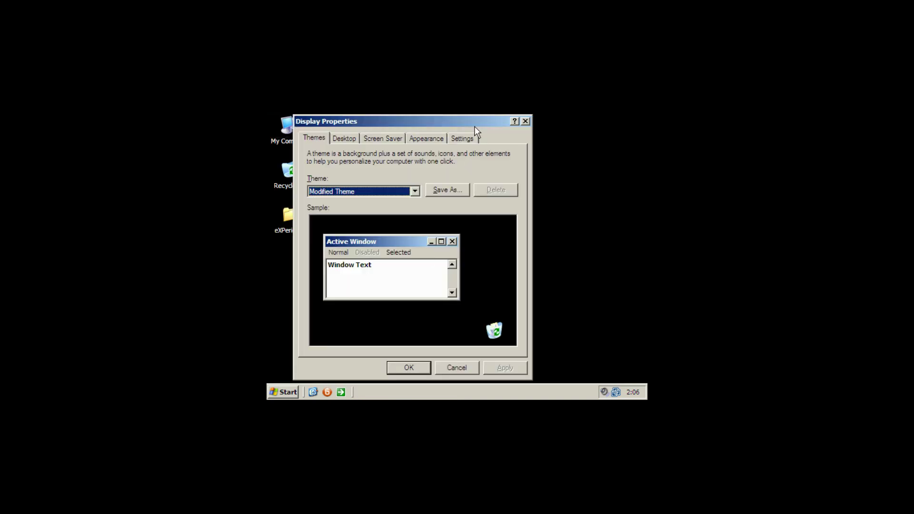
click(468, 141)
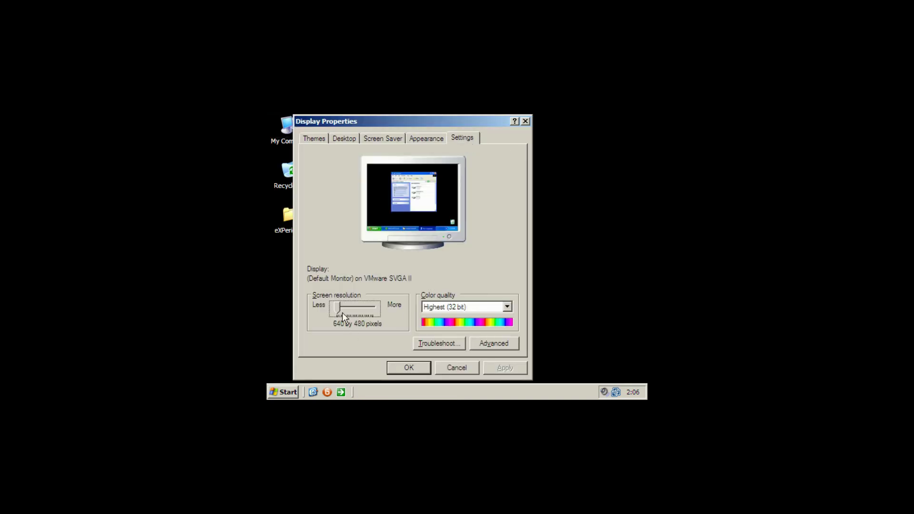
drag(343, 318, 339, 307)
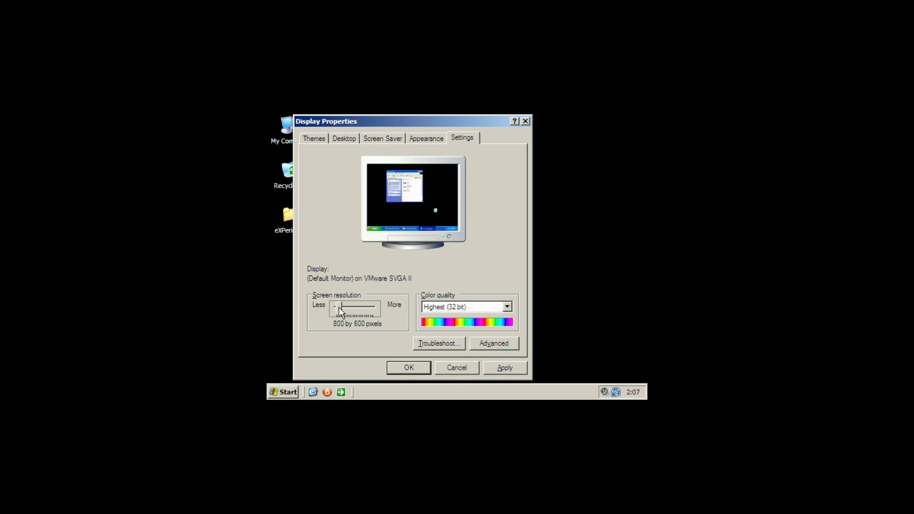
click(507, 369)
click(400, 178)
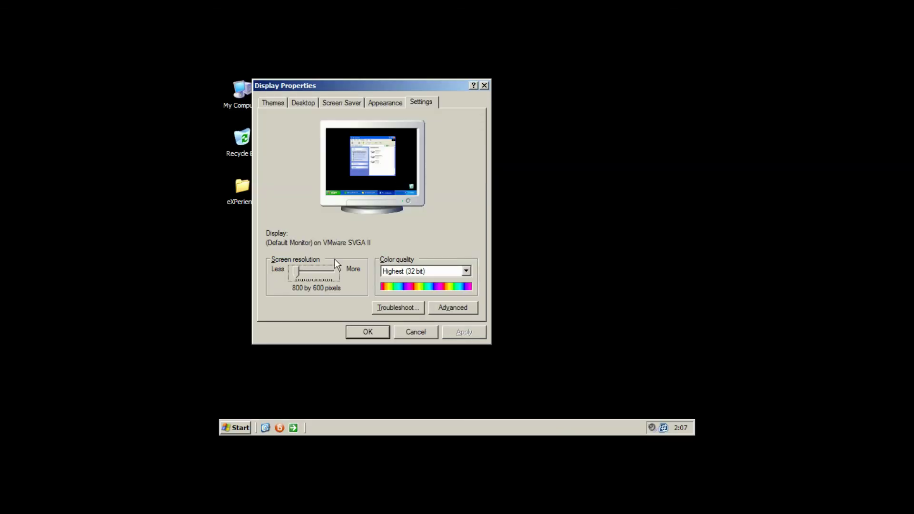
Raise the screen resolution to 1024 by 768 pixels and keep the new setting
key(Right)
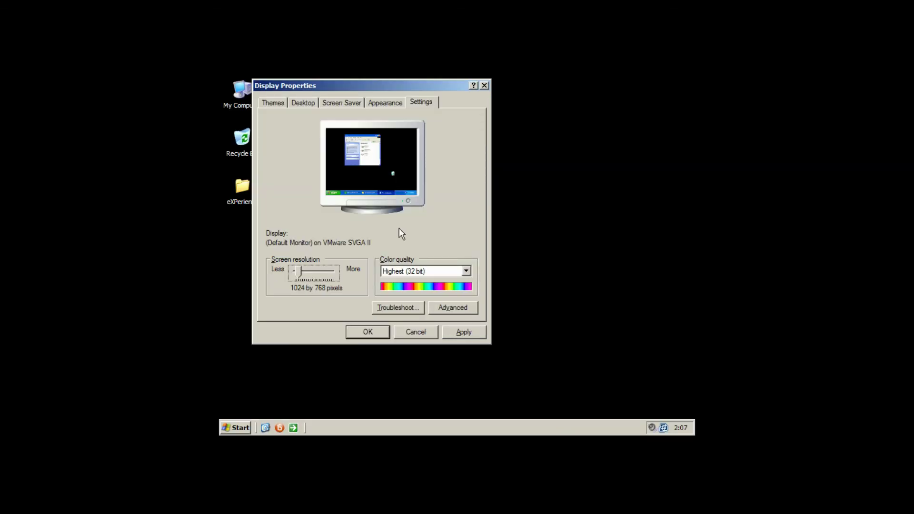
click(449, 332)
click(338, 129)
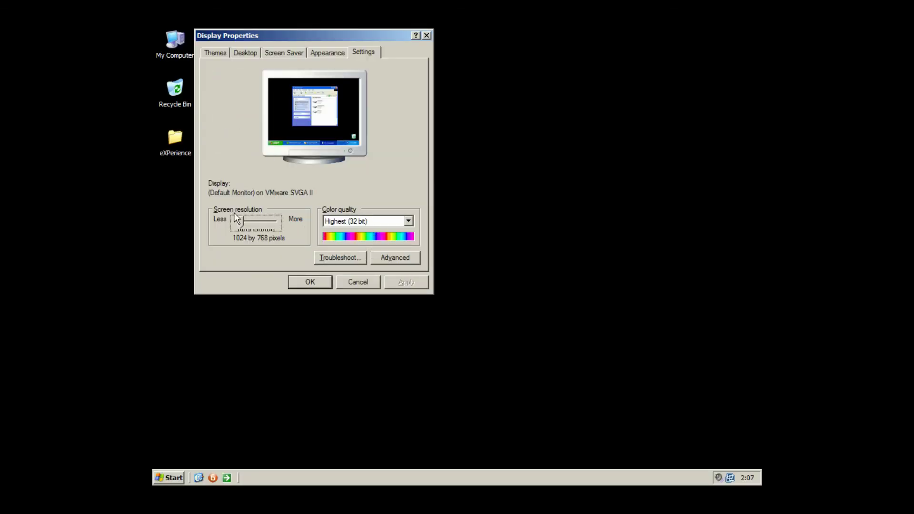
Try a screen resolution of 1152 by 864 pixels, reject it and close Display Properties
key(Right)
click(394, 282)
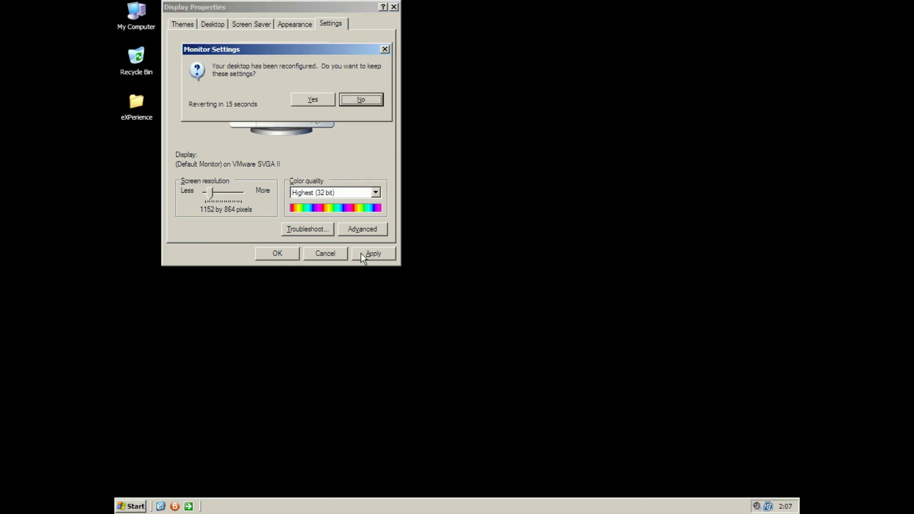
key(Return)
click(365, 281)
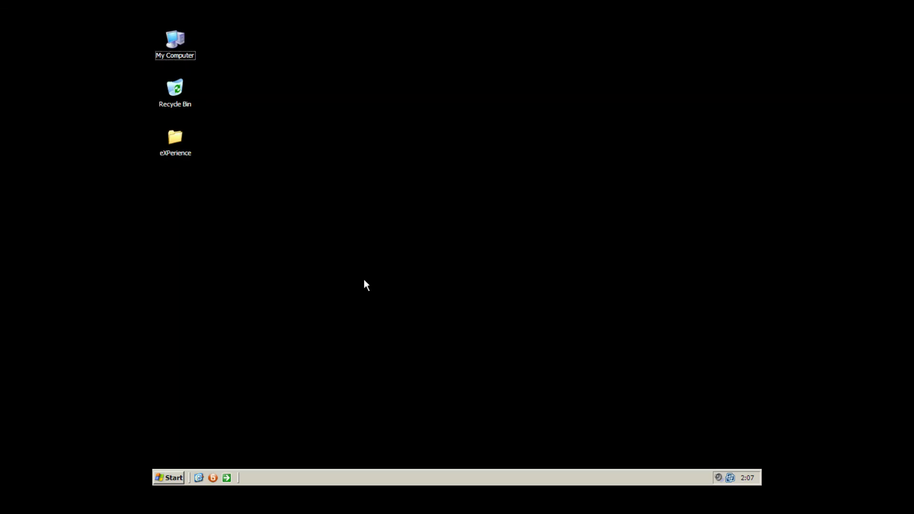
drag(401, 273, 401, 275)
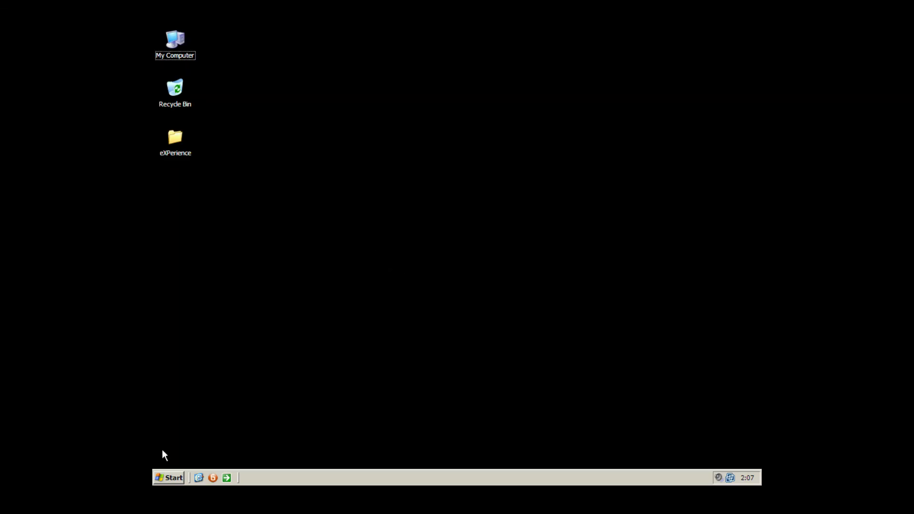
Shut down Windows, choosing the Shut down option
click(163, 478)
click(353, 459)
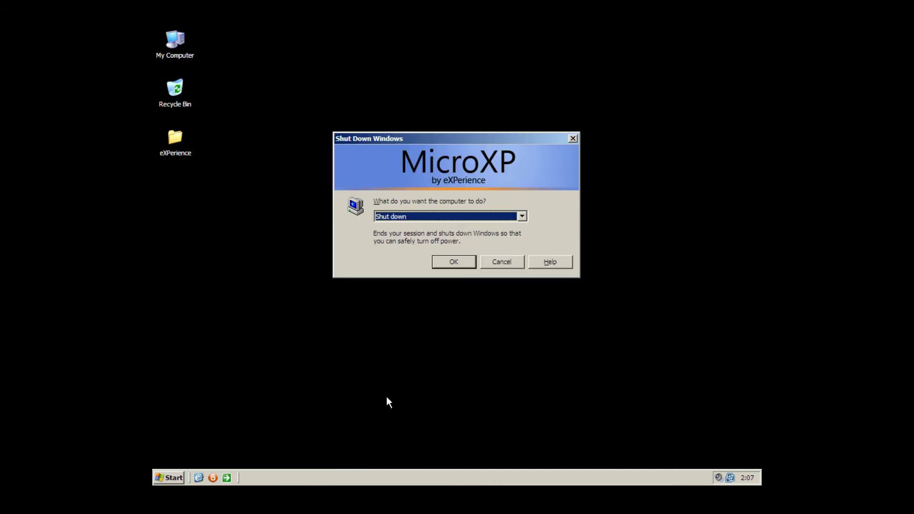
click(452, 261)
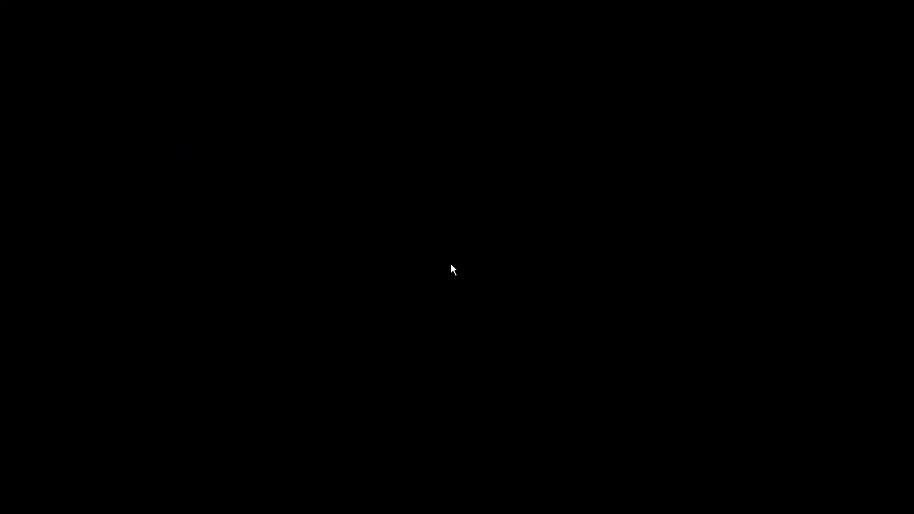